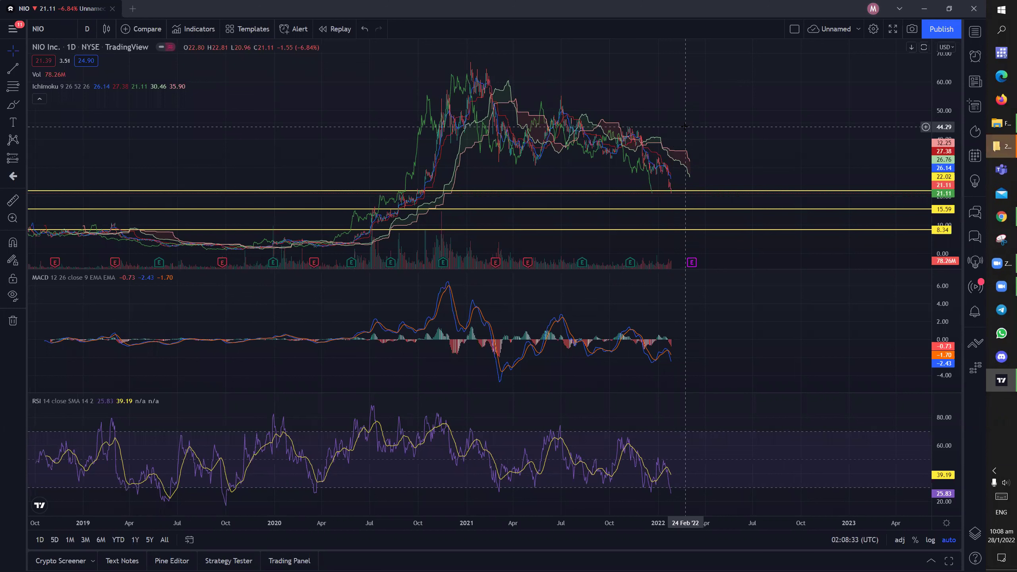
# Step: Pan and zoom the NIO daily chart left to leave empty space after the latest bars
pyautogui.moveTo(724, 156); pyautogui.dragTo(634, 118)
pyautogui.scroll(-1, 706, 130)
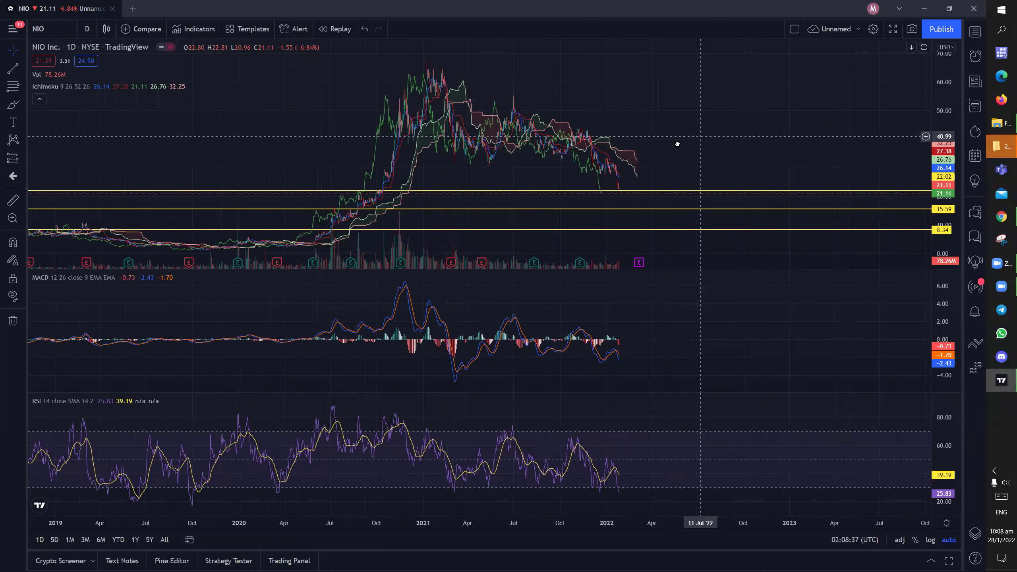
pyautogui.moveTo(700, 136); pyautogui.dragTo(677, 136)
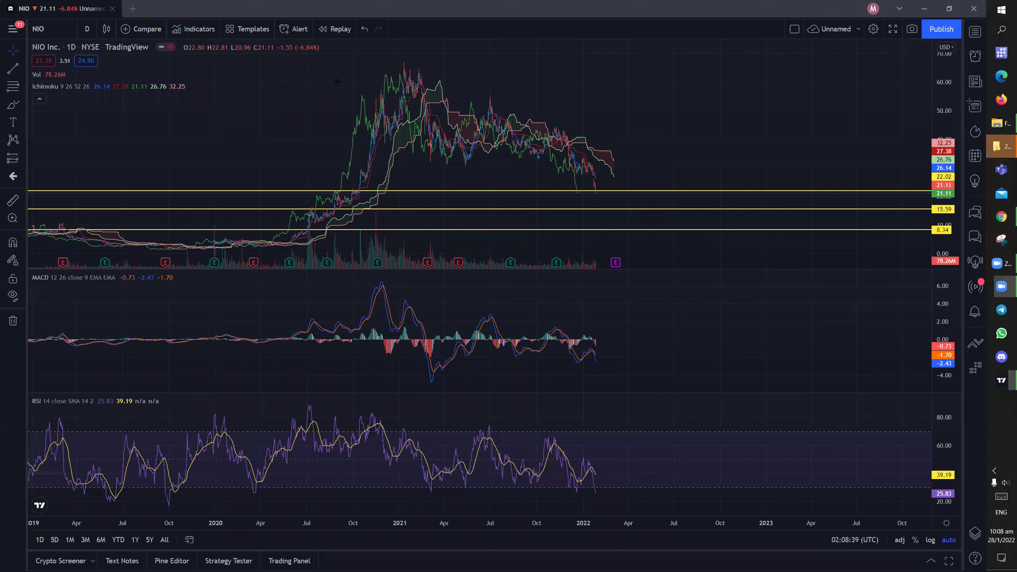
# Step: Sketch freehand trend arrows from the mid-2020 rally to the peak, then undo both strokes
pyautogui.moveTo(284, 247)
pyautogui.mouseDown()
pyautogui.moveTo(395, 104)
pyautogui.moveTo(366, 103)
pyautogui.moveTo(405, 115)
pyautogui.moveTo(459, 160)
pyautogui.moveTo(491, 102)
pyautogui.mouseUp()
pyautogui.moveTo(492, 104)
pyautogui.mouseDown()
pyautogui.moveTo(497, 130)
pyautogui.moveTo(558, 141)
pyautogui.moveTo(563, 129)
pyautogui.moveTo(565, 145)
pyautogui.mouseUp()
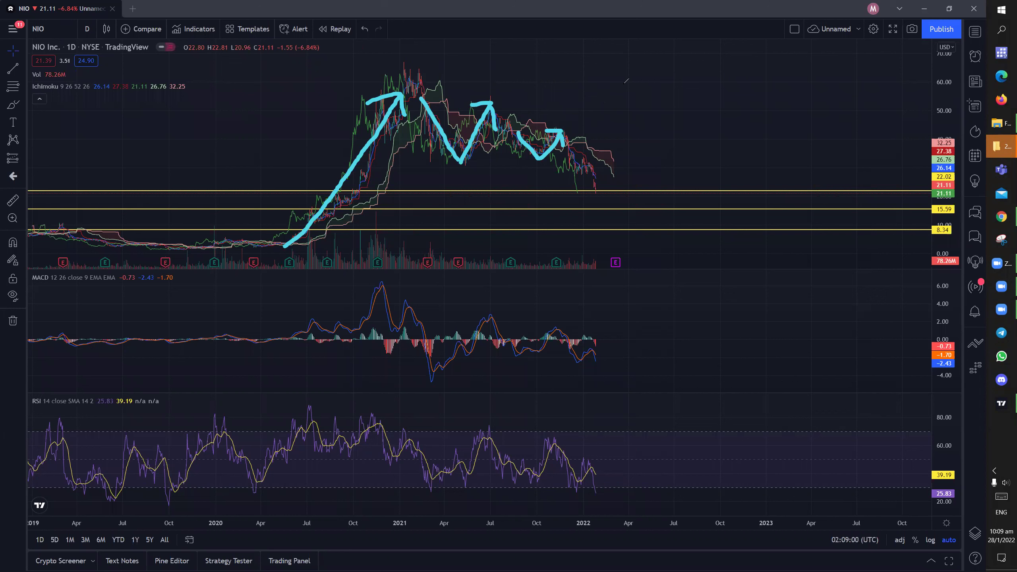
pyautogui.hotkey('ctrl', 'z')
pyautogui.hotkey('ctrl', 'z')
pyautogui.hotkey('ctrl', 'z')
pyautogui.hotkey('ctrl', 'z')
pyautogui.hotkey('ctrl', 'z')
pyautogui.hotkey('ctrl', 'z')
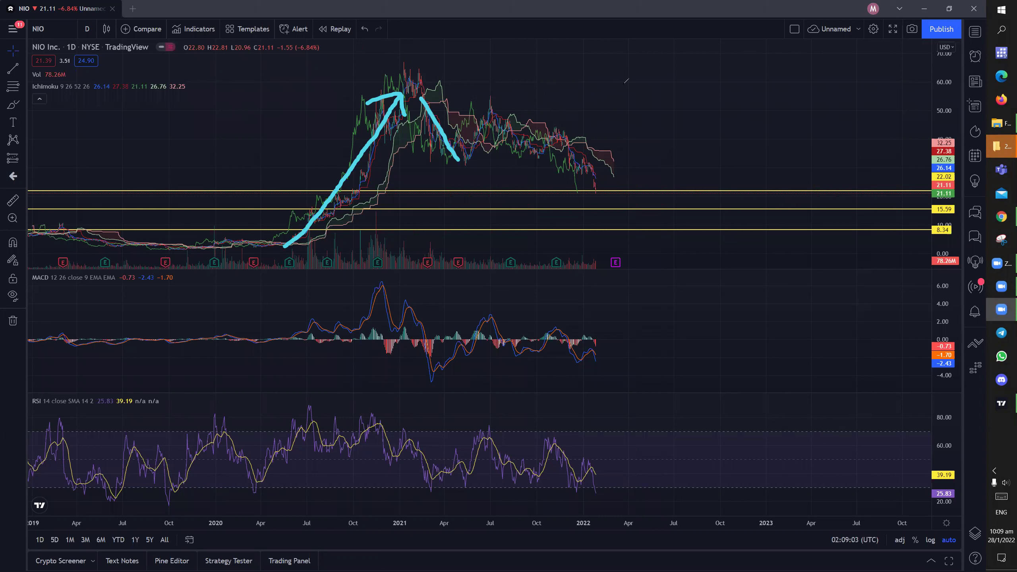
pyautogui.hotkey('ctrl', 'z')
pyautogui.hotkey('ctrl', 'z')
pyautogui.hotkey('ctrl', 'z')
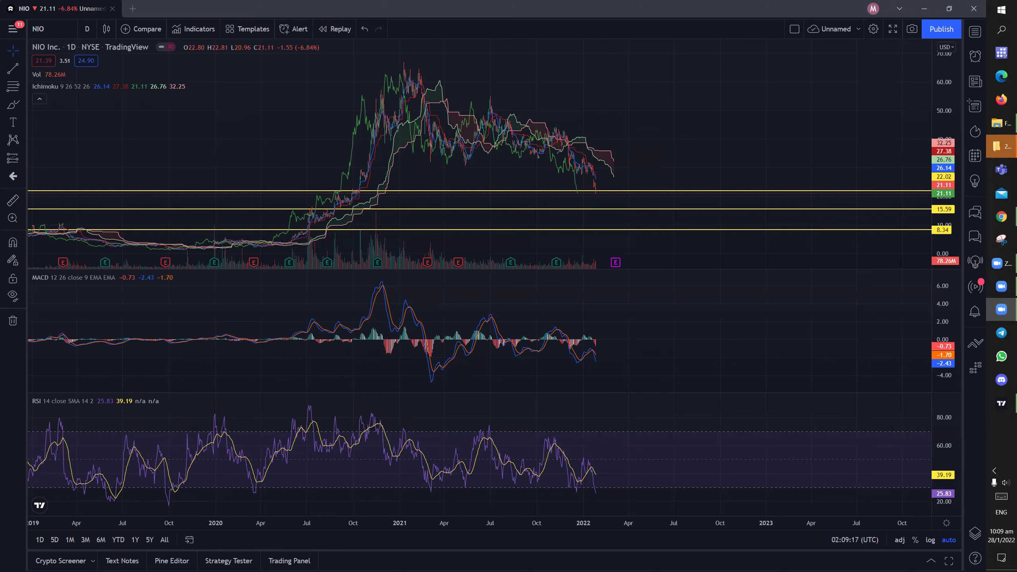
pyautogui.moveTo(366, 179)
pyautogui.mouseDown()
pyautogui.moveTo(348, 194)
pyautogui.moveTo(367, 185)
pyautogui.mouseUp()
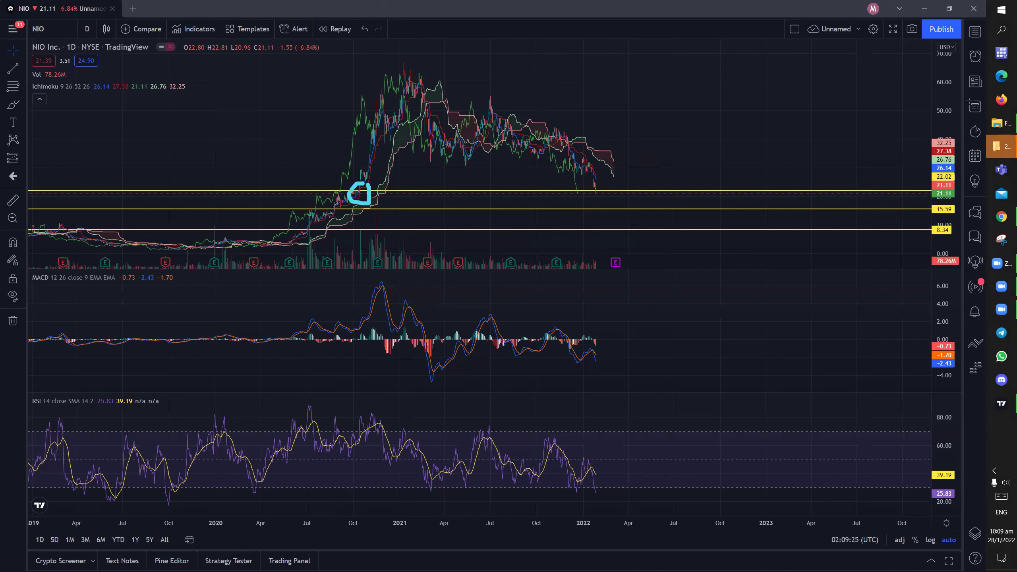
pyautogui.moveTo(332, 213); pyautogui.dragTo(347, 217)
pyautogui.moveTo(315, 217)
pyautogui.mouseDown()
pyautogui.moveTo(304, 239)
pyautogui.moveTo(312, 218)
pyautogui.mouseUp()
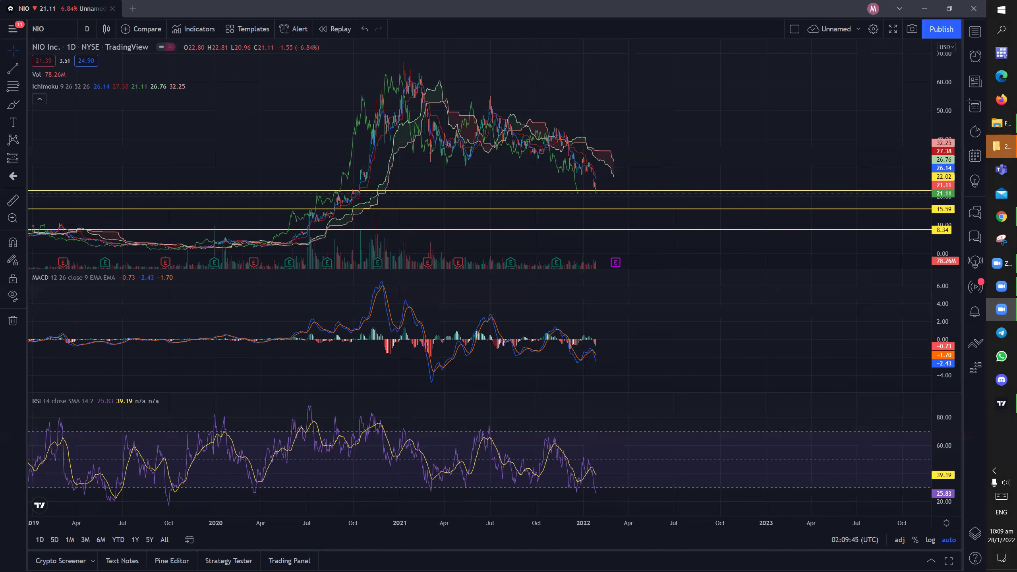
# Step: Loop three 2021 price dips and two lows in the RSI pane with the brush
pyautogui.moveTo(424, 145)
pyautogui.mouseDown()
pyautogui.moveTo(437, 176)
pyautogui.moveTo(427, 148)
pyautogui.moveTo(472, 173)
pyautogui.moveTo(460, 155)
pyautogui.mouseUp()
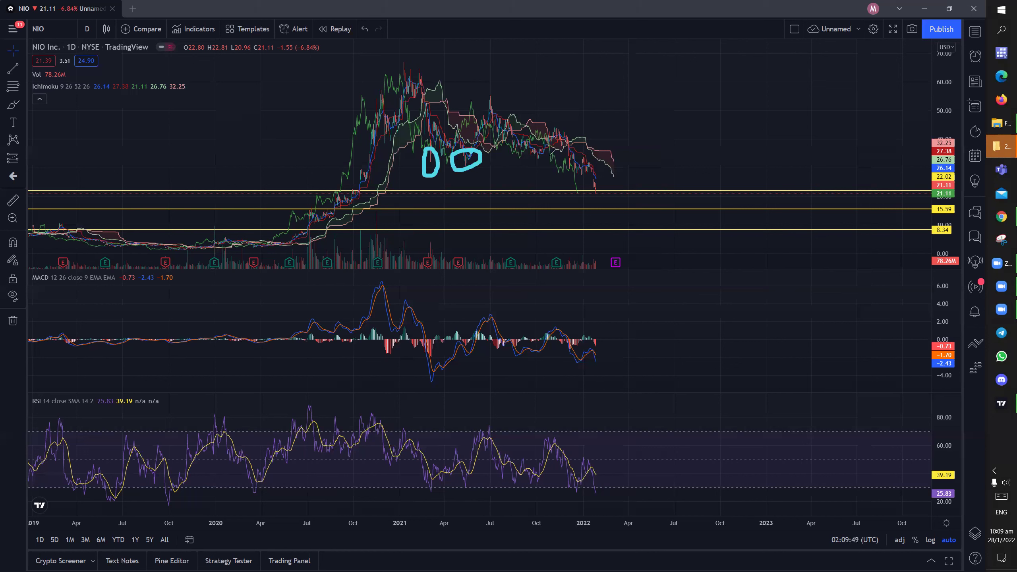
pyautogui.moveTo(545, 147)
pyautogui.mouseDown()
pyautogui.moveTo(541, 171)
pyautogui.moveTo(548, 150)
pyautogui.moveTo(577, 181)
pyautogui.moveTo(584, 172)
pyautogui.mouseUp()
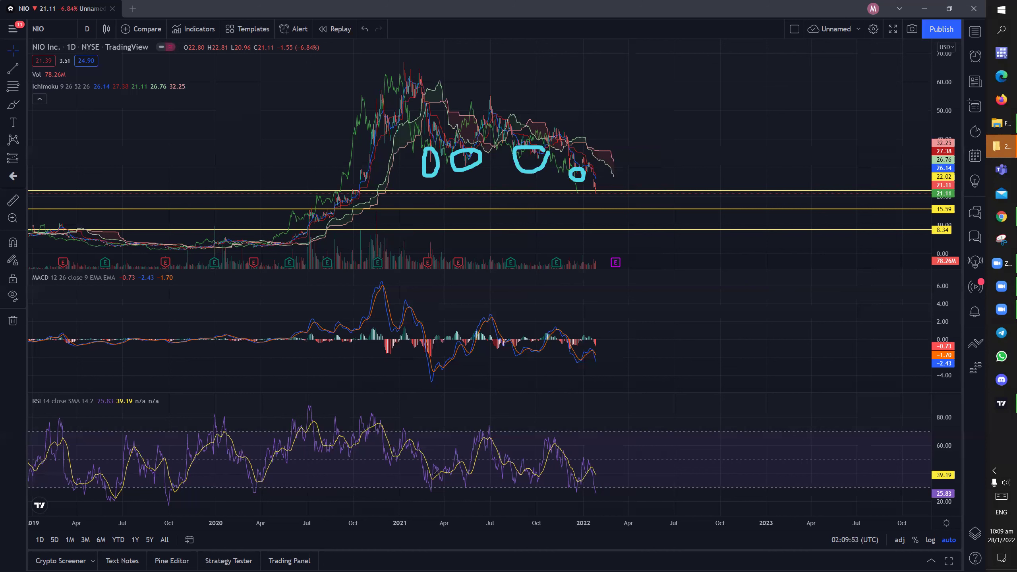
pyautogui.moveTo(435, 480)
pyautogui.mouseDown()
pyautogui.moveTo(419, 483)
pyautogui.moveTo(474, 482)
pyautogui.moveTo(527, 499)
pyautogui.moveTo(499, 485)
pyautogui.moveTo(446, 505)
pyautogui.mouseUp()
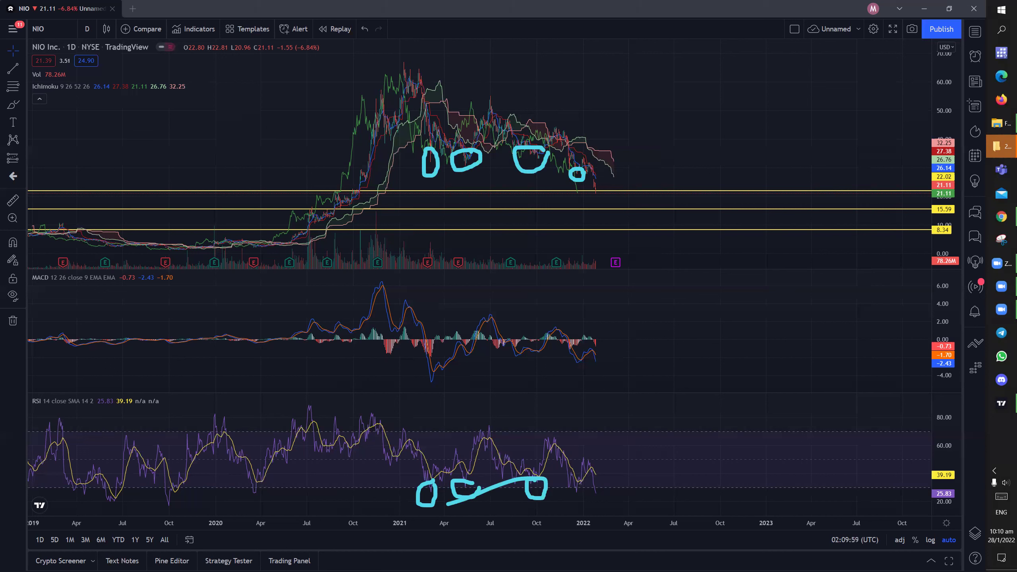
pyautogui.moveTo(580, 482)
pyautogui.mouseDown()
pyautogui.moveTo(557, 496)
pyautogui.moveTo(579, 486)
pyautogui.moveTo(593, 500)
pyautogui.moveTo(608, 489)
pyautogui.mouseUp()
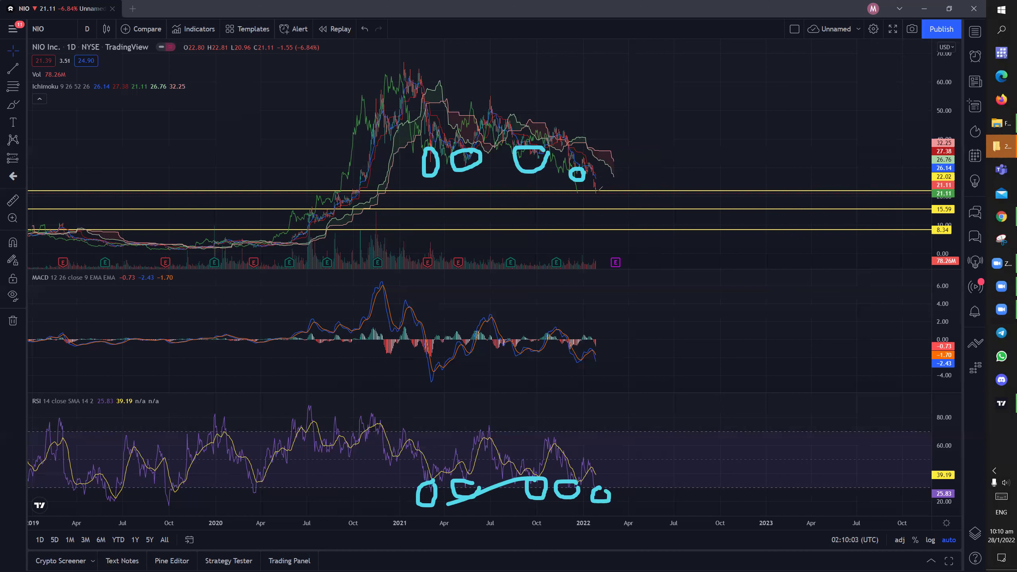
# Step: Sketch an arrow beside the latest candle, then undo it along with the RSI marks
pyautogui.moveTo(596, 193); pyautogui.dragTo(604, 178)
pyautogui.moveTo(614, 176)
pyautogui.mouseDown()
pyautogui.moveTo(613, 207)
pyautogui.moveTo(627, 196)
pyautogui.mouseUp()
pyautogui.hotkey('ctrl', 'z')
pyautogui.hotkey('ctrl', 'z')
pyautogui.hotkey('ctrl', 'z')
pyautogui.hotkey('ctrl', 'z')
pyautogui.hotkey('ctrl', 'z')
pyautogui.hotkey('ctrl', 'z')
pyautogui.hotkey('ctrl', 'z')
pyautogui.hotkey('ctrl', 'z')
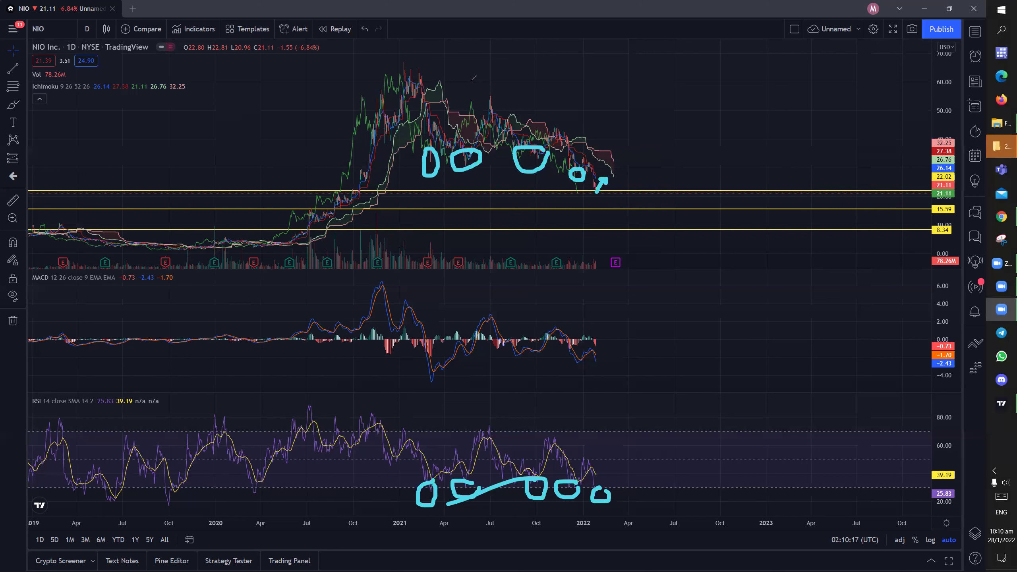
# Step: Undo the three price-pane loops and draw a cyan loop around the latest MACD dip
pyautogui.hotkey('ctrl', 'z')
pyautogui.hotkey('ctrl', 'z')
pyautogui.hotkey('ctrl', 'z')
pyautogui.hotkey('ctrl', 'z')
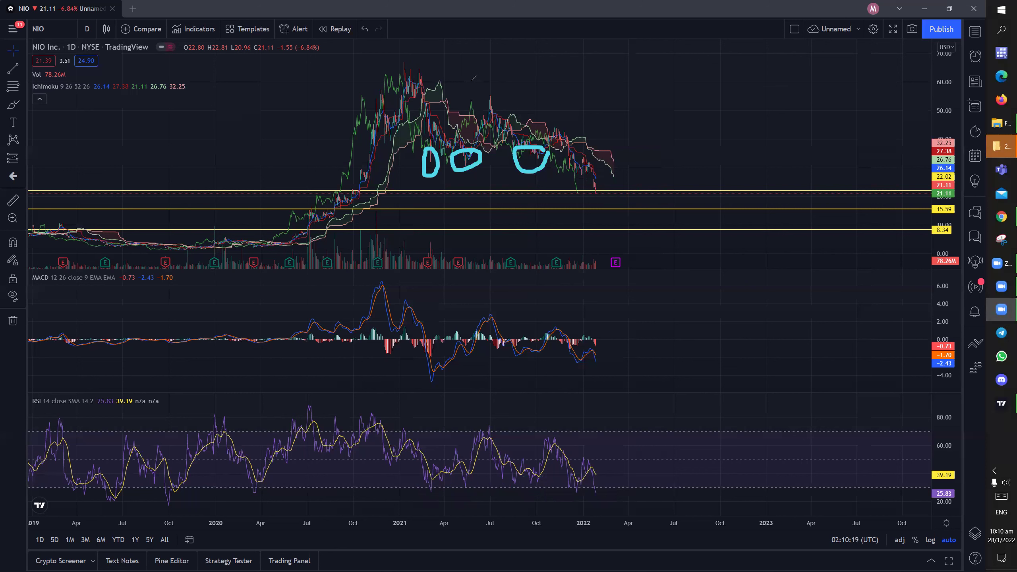
pyautogui.hotkey('ctrl', 'z')
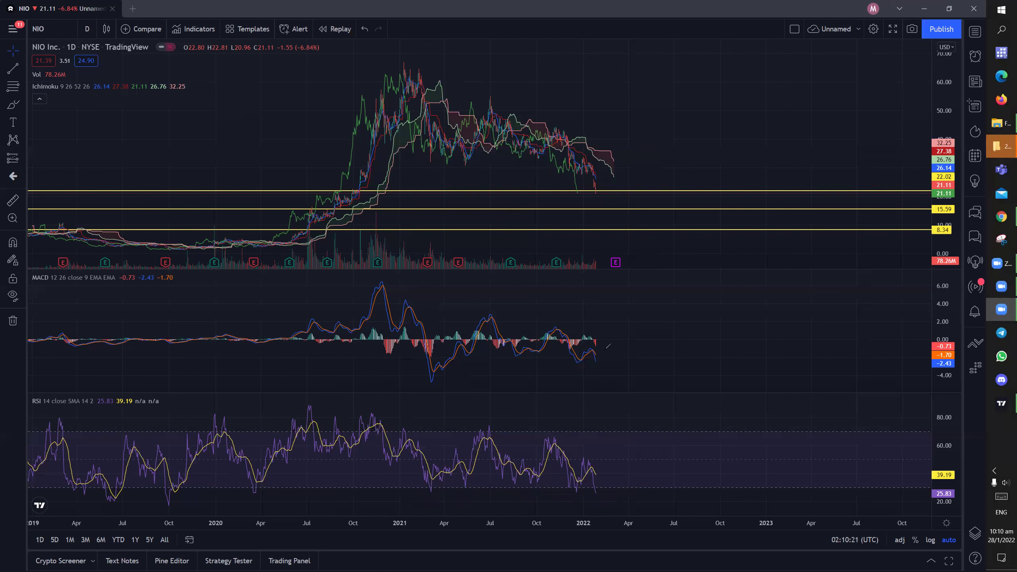
pyautogui.moveTo(595, 341)
pyautogui.mouseDown()
pyautogui.moveTo(576, 362)
pyautogui.moveTo(595, 369)
pyautogui.moveTo(605, 344)
pyautogui.moveTo(603, 381)
pyautogui.mouseUp()
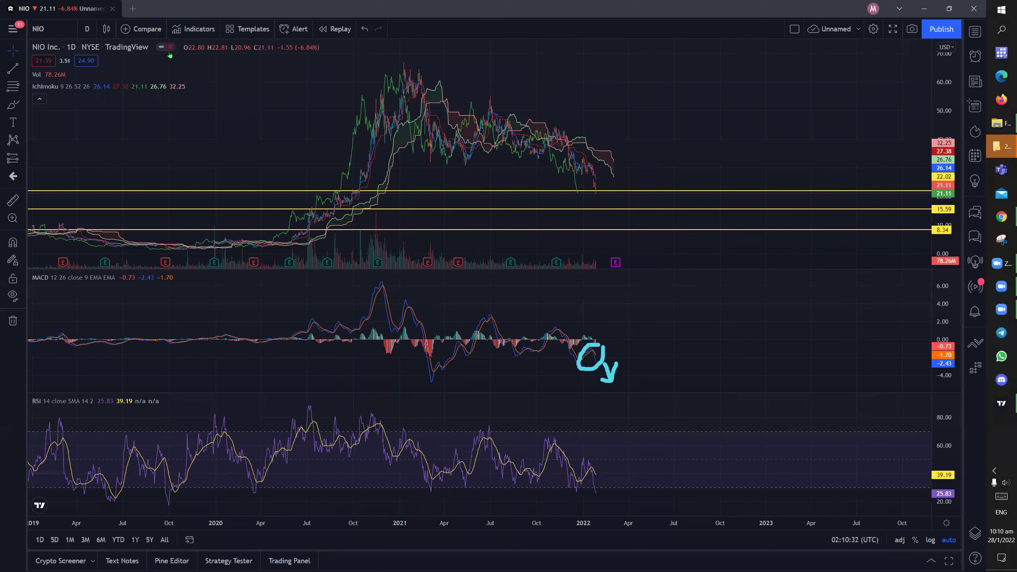
# Step: Switch NIO to 1-week candles, loop the MACD peaks and RSI lows, then undo them
pyautogui.click(87, 29)
pyautogui.click(124, 292)
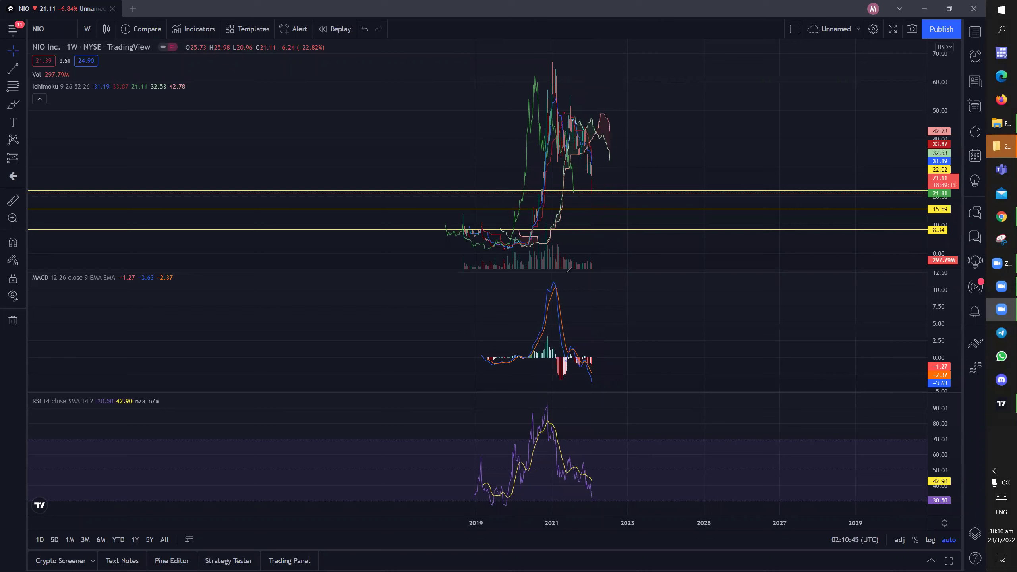
pyautogui.moveTo(562, 273)
pyautogui.mouseDown()
pyautogui.moveTo(530, 278)
pyautogui.moveTo(561, 305)
pyautogui.moveTo(561, 276)
pyautogui.mouseUp()
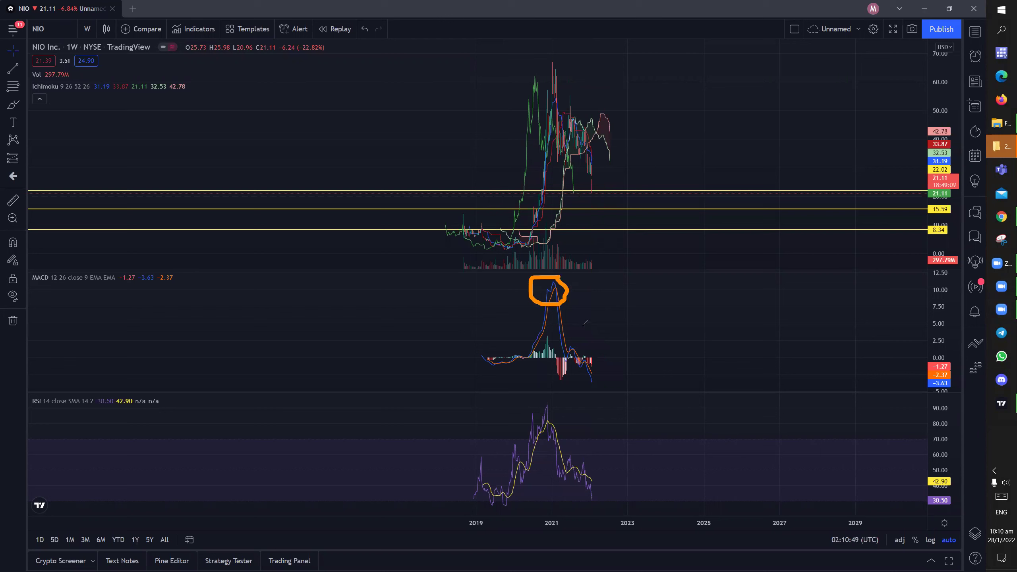
pyautogui.moveTo(577, 340)
pyautogui.mouseDown()
pyautogui.moveTo(561, 349)
pyautogui.moveTo(570, 359)
pyautogui.moveTo(579, 341)
pyautogui.moveTo(593, 385)
pyautogui.moveTo(613, 369)
pyautogui.mouseUp()
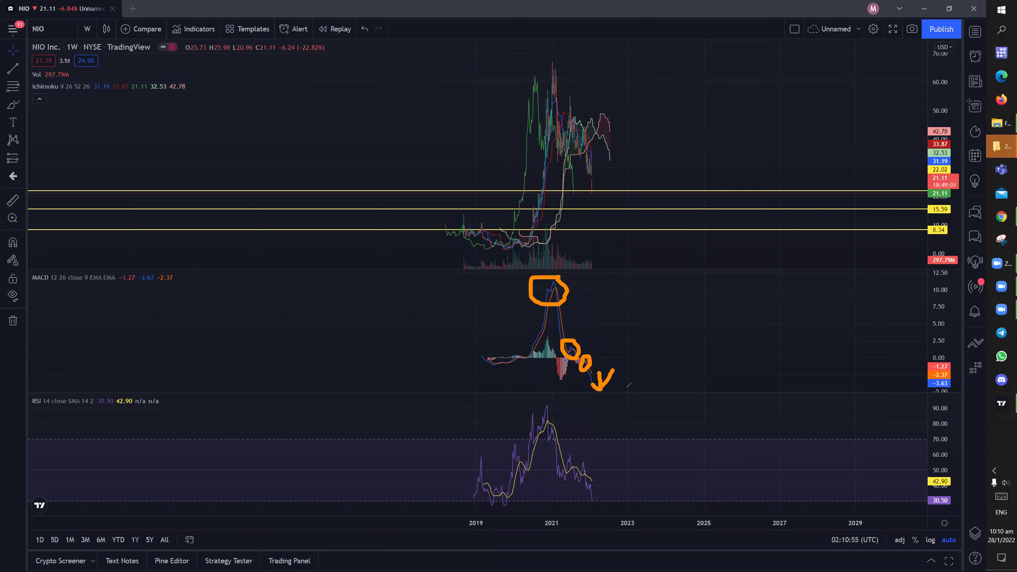
pyautogui.moveTo(601, 489)
pyautogui.mouseDown()
pyautogui.moveTo(584, 495)
pyautogui.moveTo(606, 507)
pyautogui.moveTo(596, 487)
pyautogui.mouseUp()
pyautogui.moveTo(514, 492)
pyautogui.mouseDown()
pyautogui.moveTo(476, 491)
pyautogui.moveTo(514, 506)
pyautogui.moveTo(518, 495)
pyautogui.mouseUp()
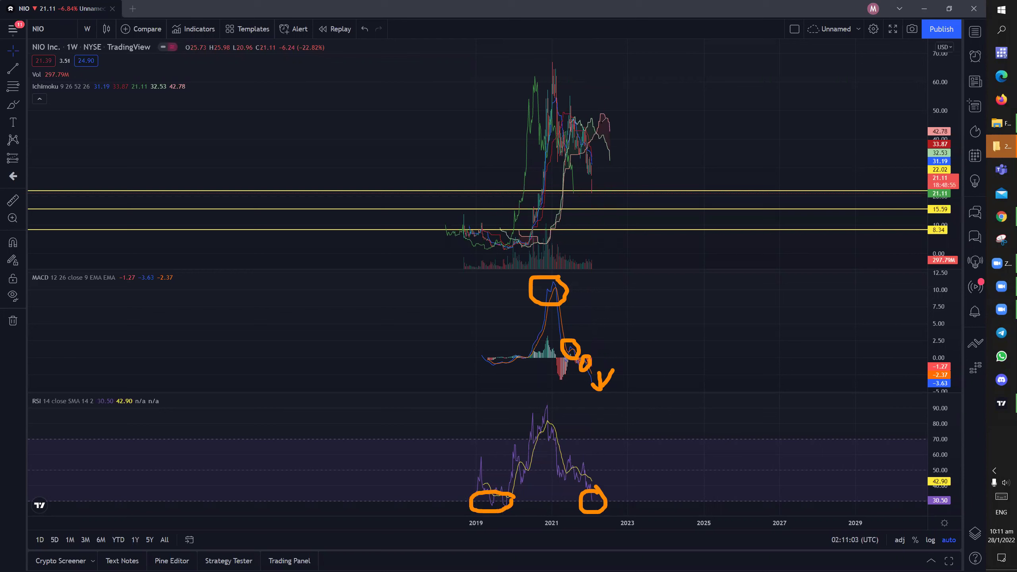
pyautogui.hotkey('ctrl', 'z')
pyautogui.hotkey('ctrl', 'z')
pyautogui.hotkey('ctrl', 'z')
pyautogui.hotkey('ctrl', 'z')
pyautogui.hotkey('ctrl', 'z')
pyautogui.hotkey('ctrl', 'z')
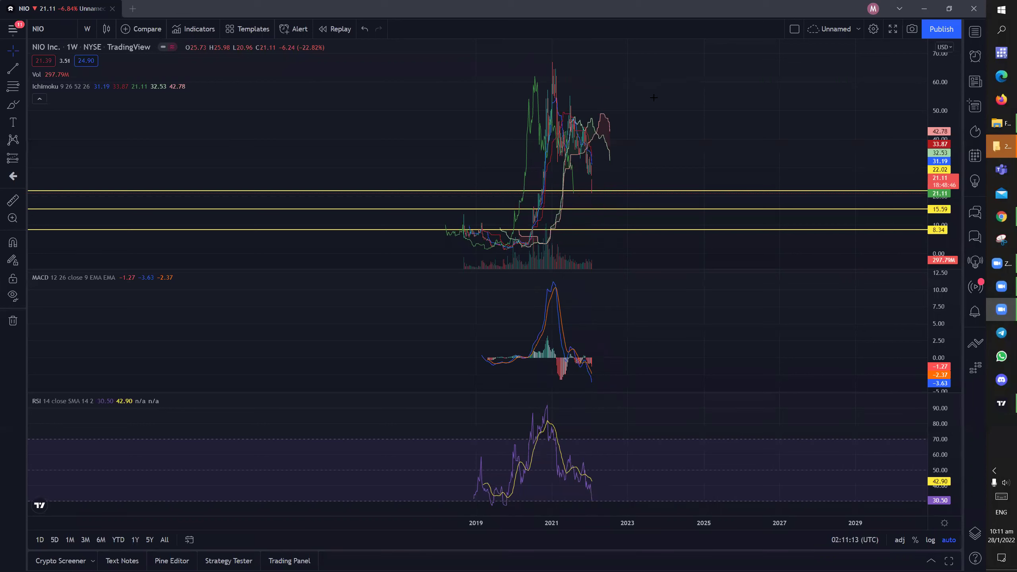
# Step: Return to 1-day candles framing mid-2019 to 2024 and pick Fib Retracement (Alt+H)
pyautogui.scroll(2, 641, 98)
pyautogui.click(87, 29)
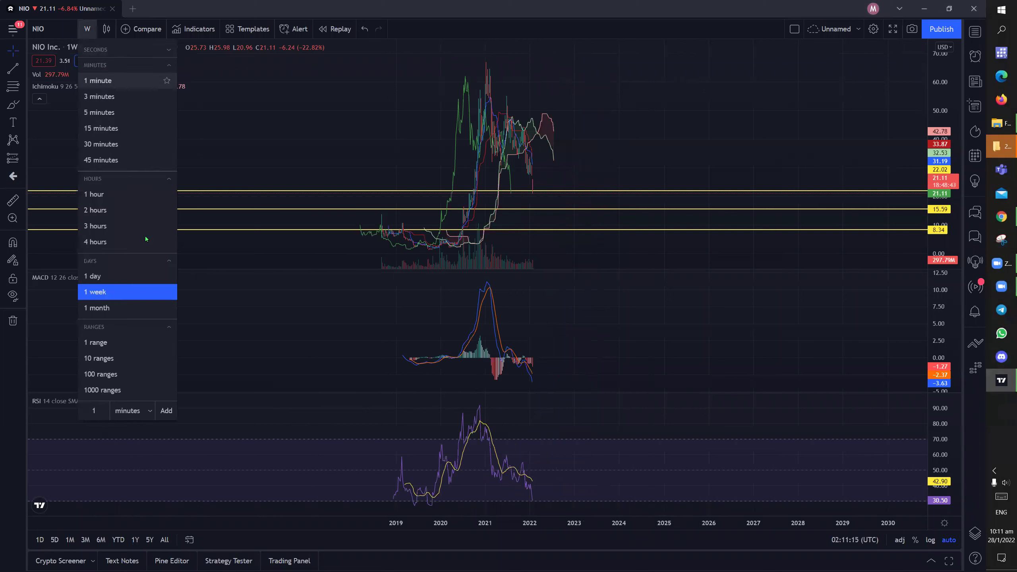
pyautogui.click(120, 276)
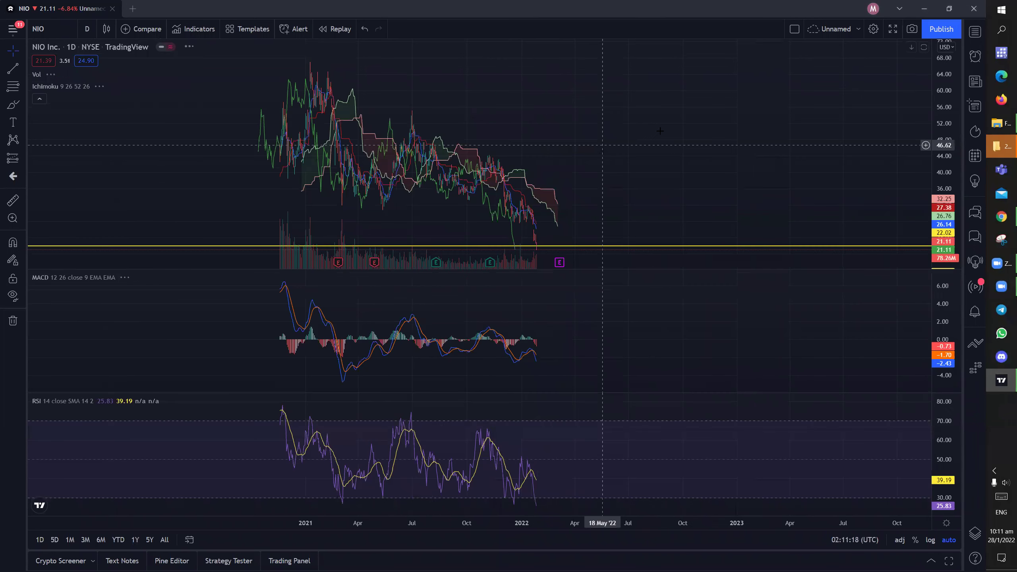
pyautogui.scroll(-2, 713, 127)
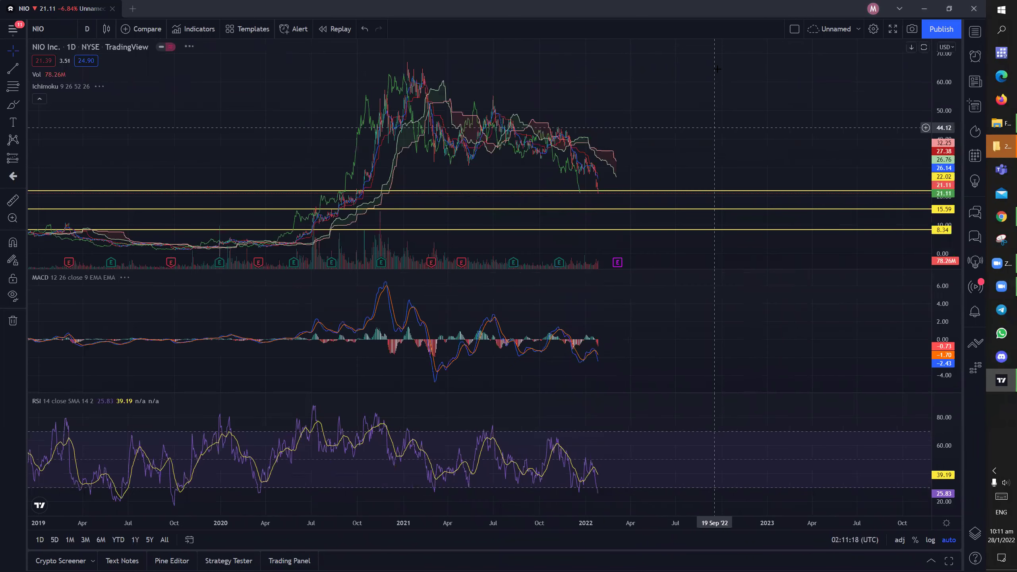
pyautogui.hscroll(3, 717, 66)
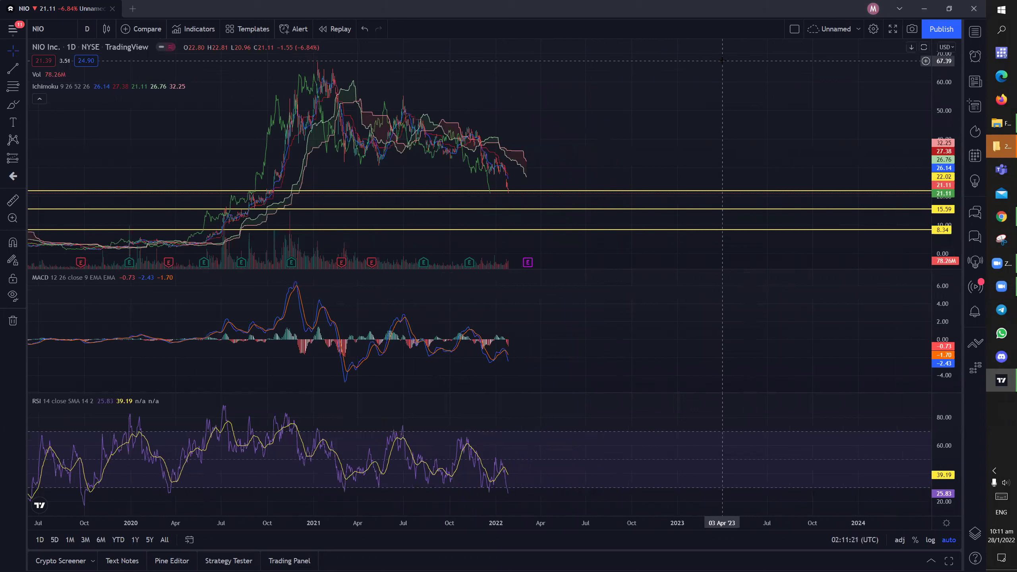
pyautogui.hotkey('alt', 'h')
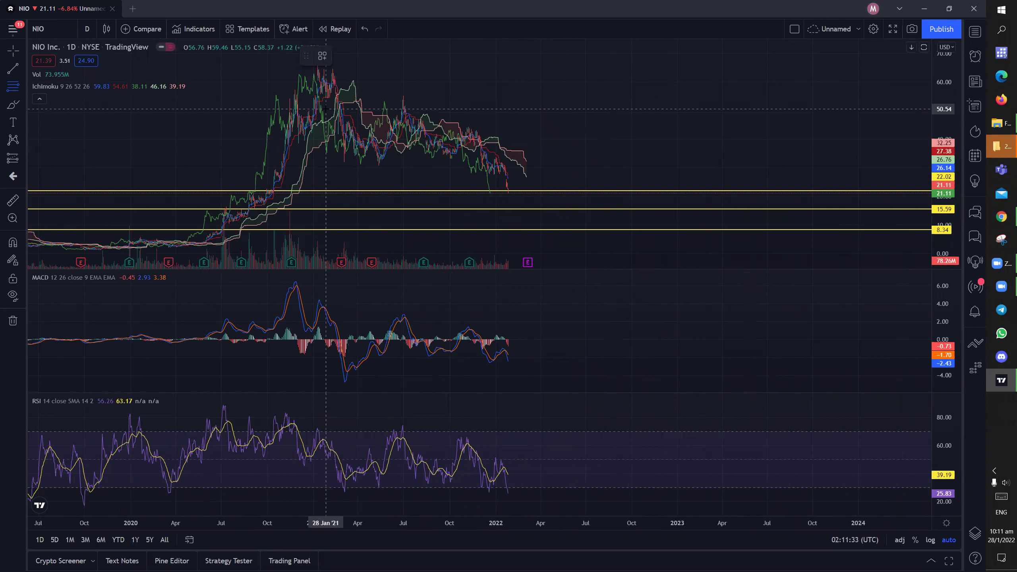
# Step: Draw a Fib retracement from the March 2020 low to the 67.05 peak, then select the 15.59 line
pyautogui.click(337, 97)
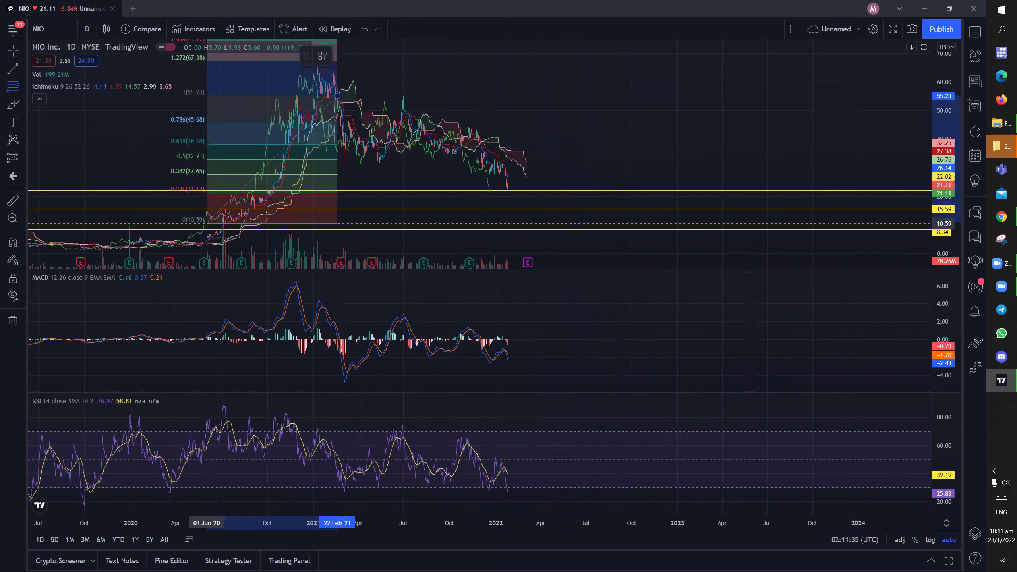
pyautogui.click(163, 243)
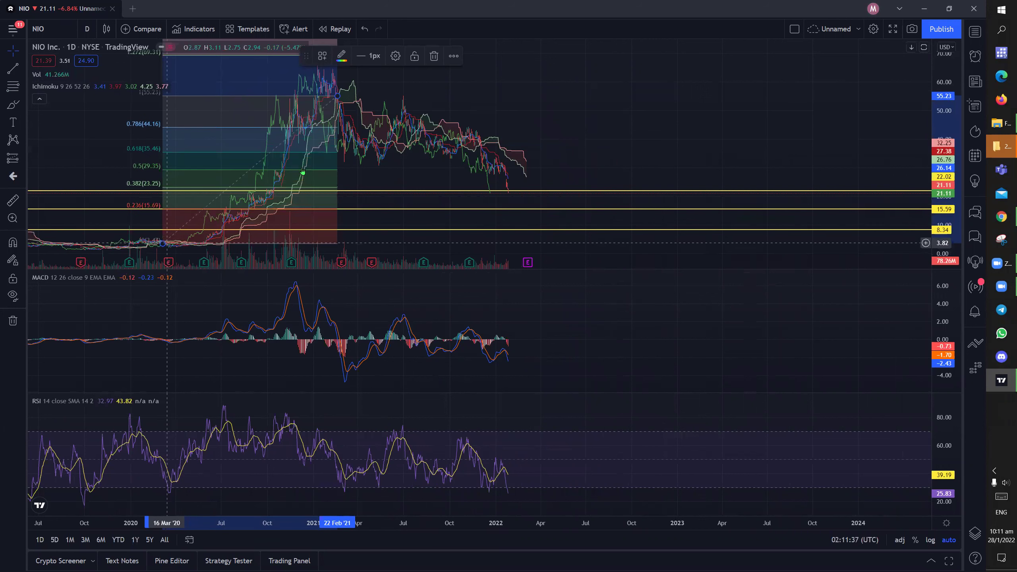
pyautogui.moveTo(338, 96); pyautogui.dragTo(354, 79)
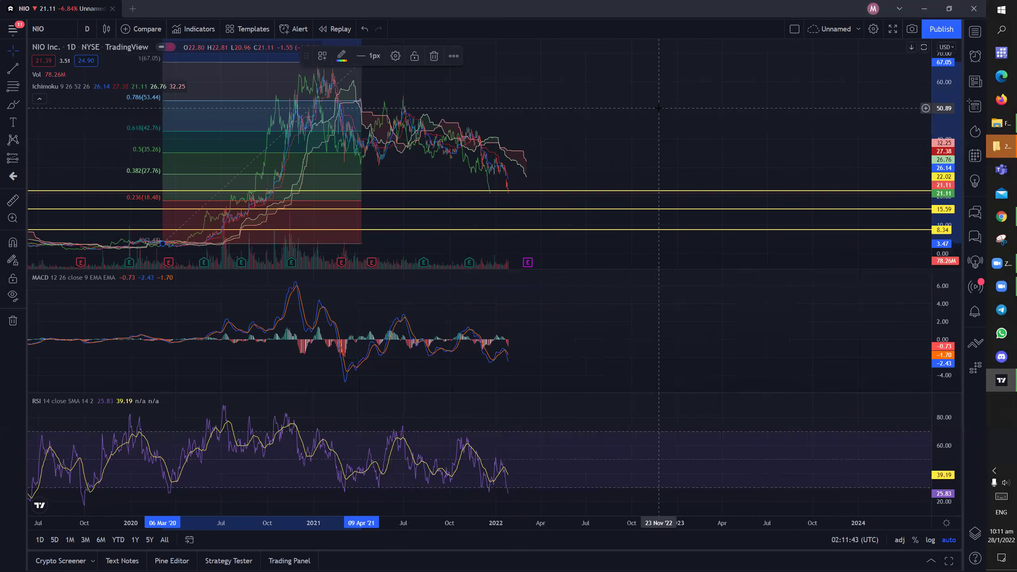
pyautogui.click(443, 172)
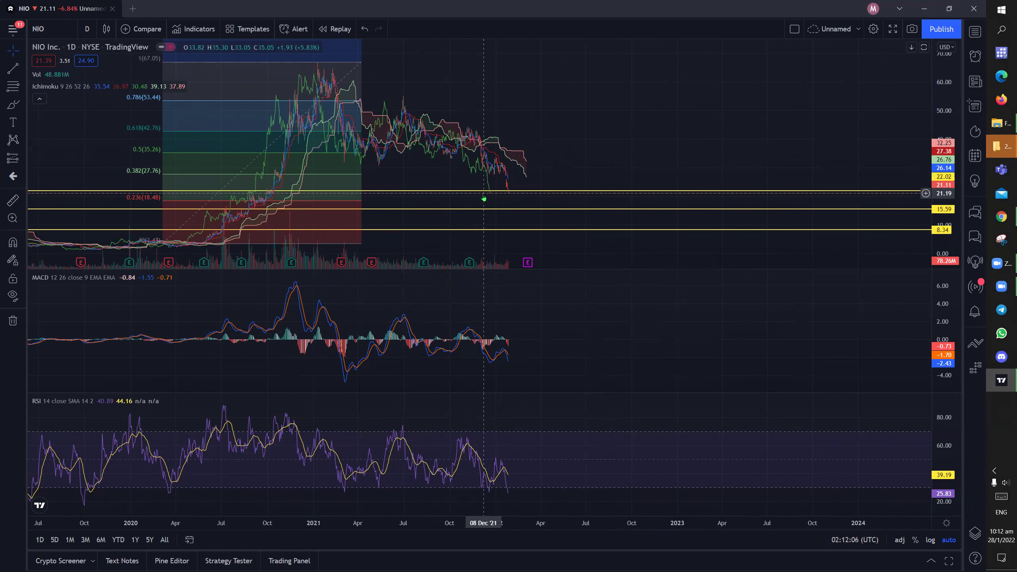
pyautogui.click(495, 209)
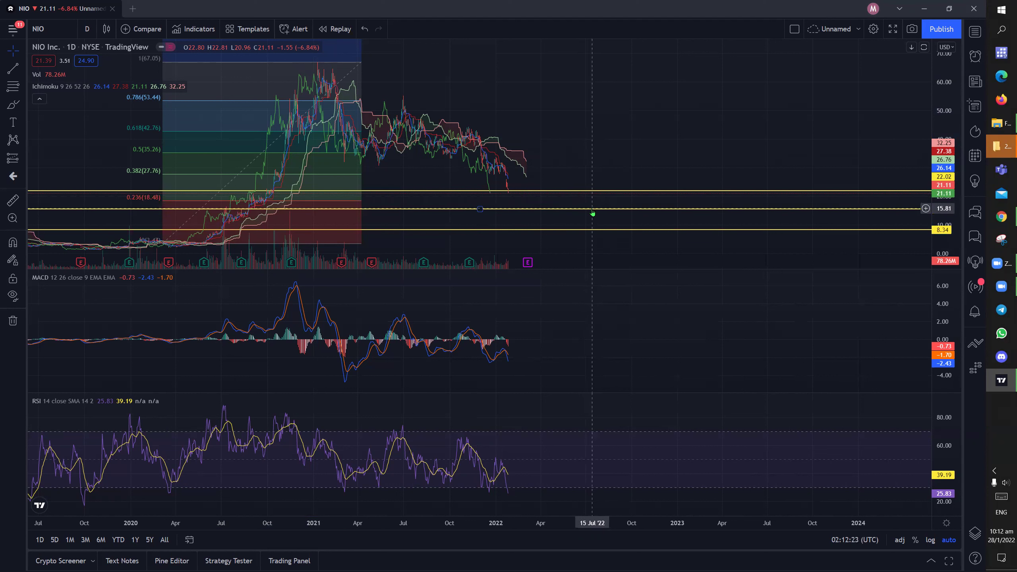
# Step: Drag the daily chart right to show 2019 and the full Fibonacci retracement
pyautogui.moveTo(614, 177); pyautogui.dragTo(715, 105)
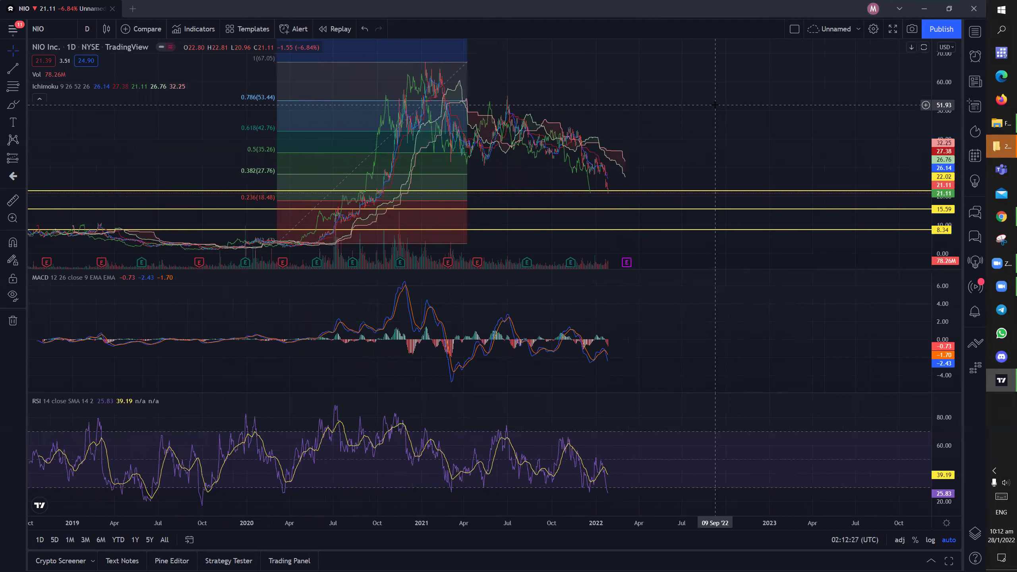